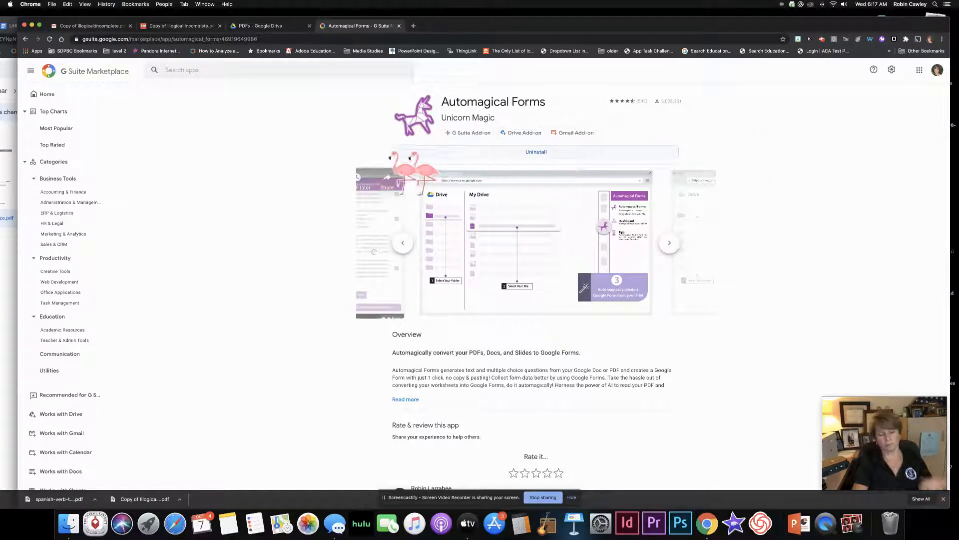
Step: Select Copy of auto practice.pdf in Drive's PDFs folder, open the Automagical Forms add-on and allow it to access the file
click(254, 26)
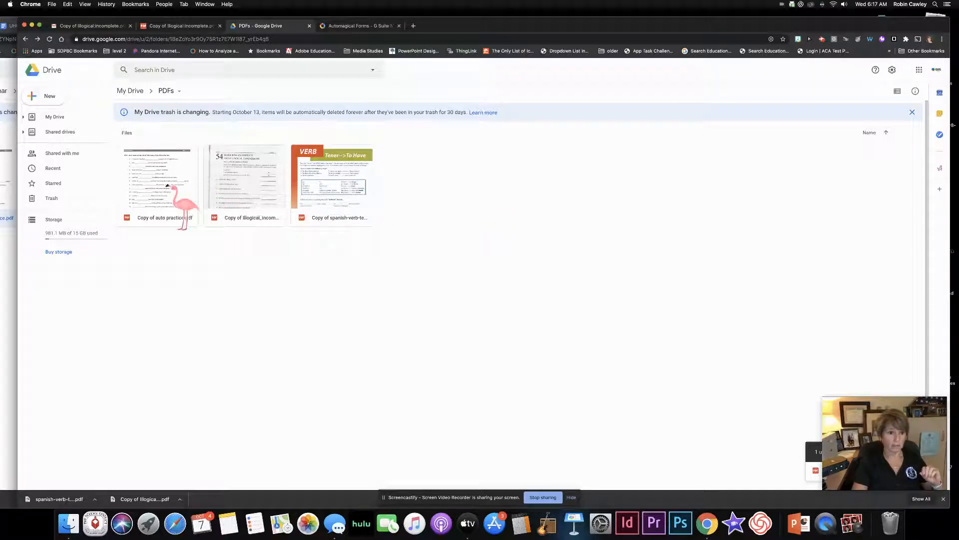
click(168, 186)
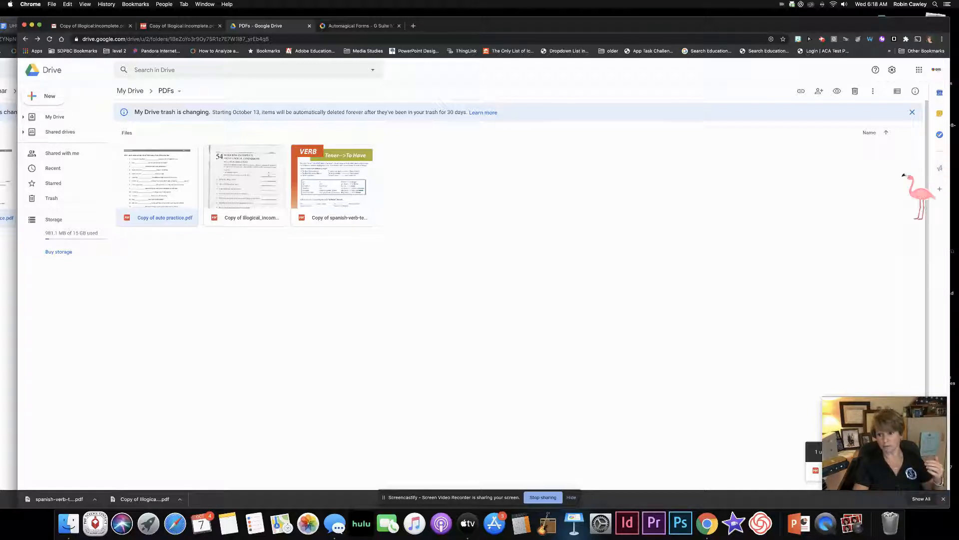
click(940, 170)
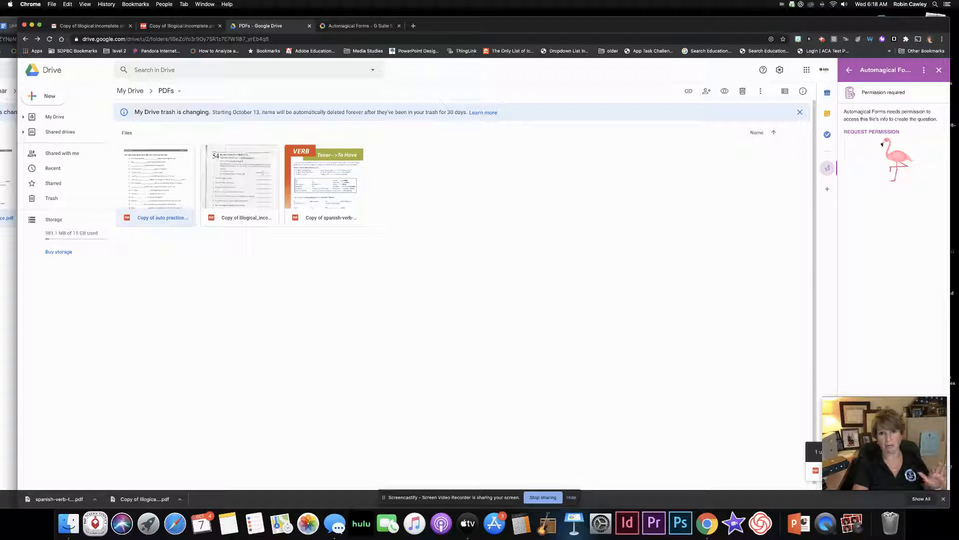
click(882, 132)
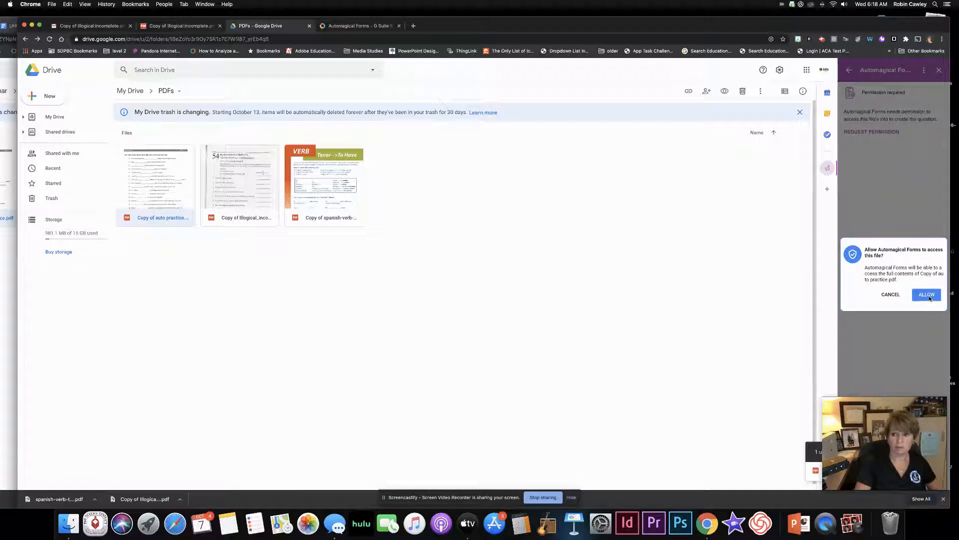
click(929, 298)
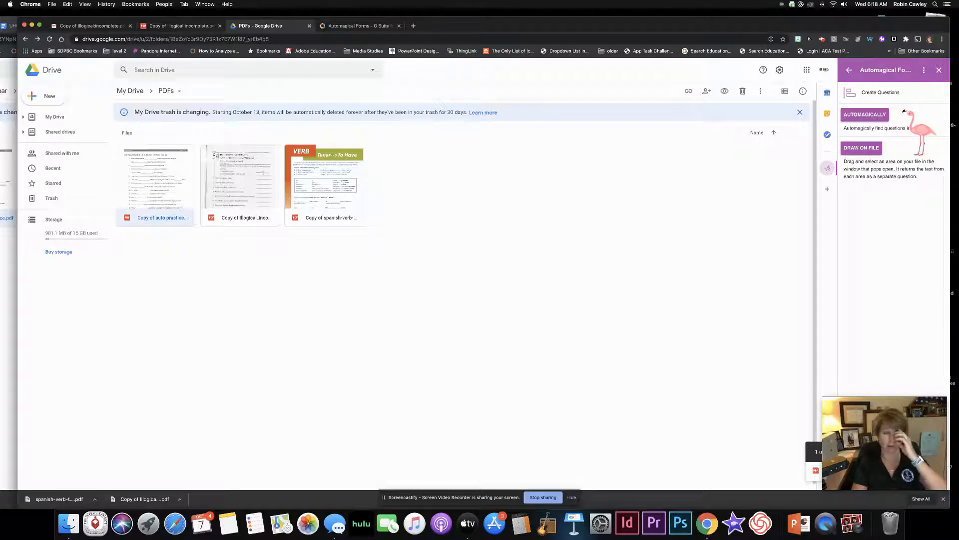
Step: Have Automagical Forms find the questions in the auto practice PDF automatically, and dismiss the upload notification covering the results
click(867, 116)
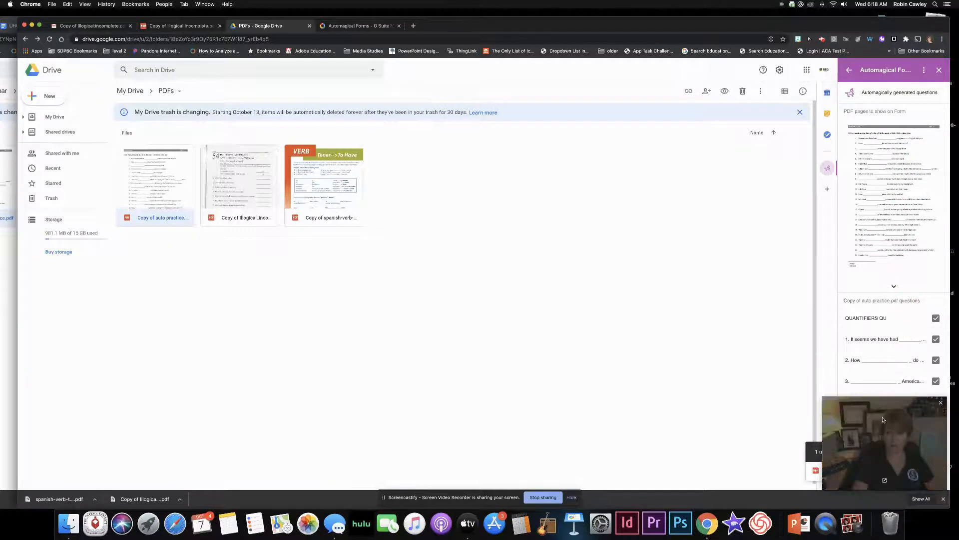
drag(884, 434, 460, 409)
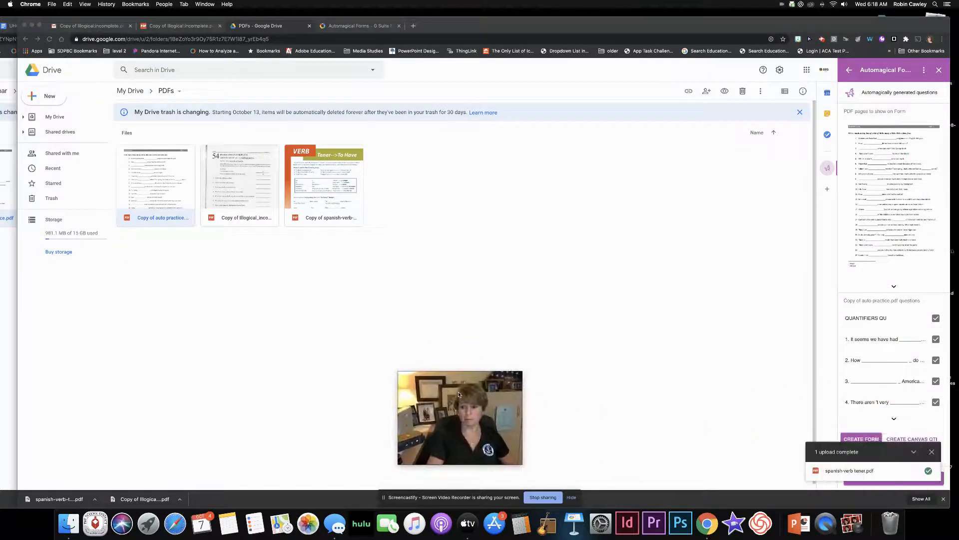
click(938, 454)
click(932, 452)
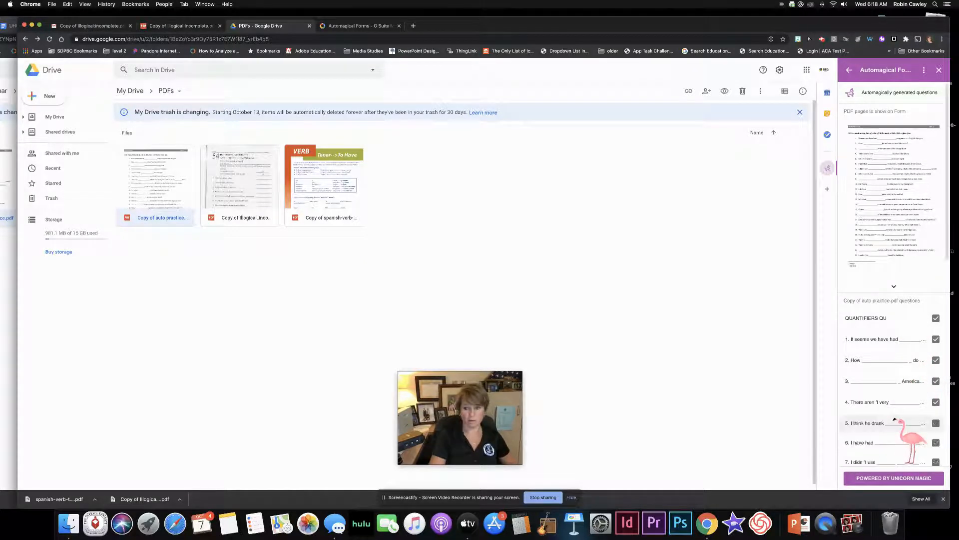
Step: Review the full list of generated questions and create a form with all of them included
scroll(895, 393, down, 4)
scroll(895, 393, down, 10)
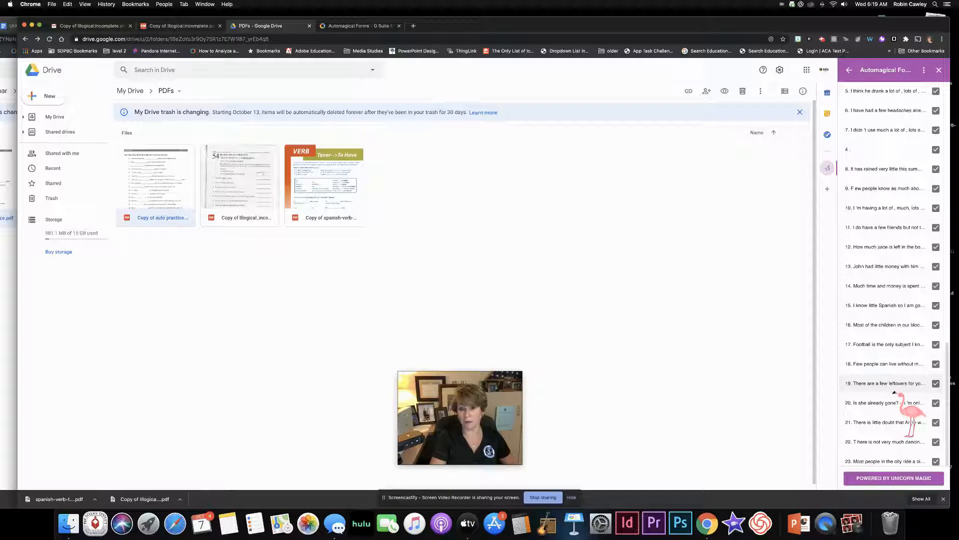
scroll(894, 393, up, 6)
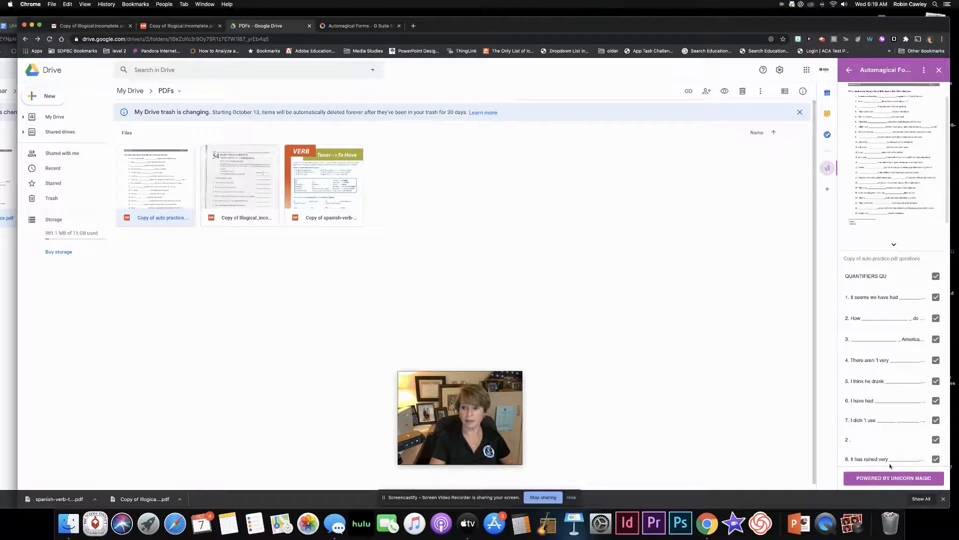
scroll(887, 450, down, 10)
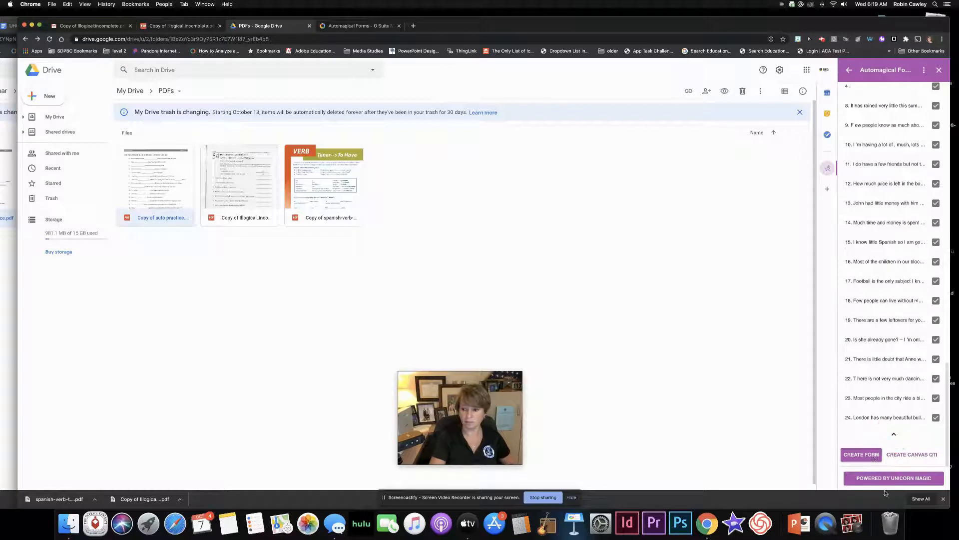
click(868, 456)
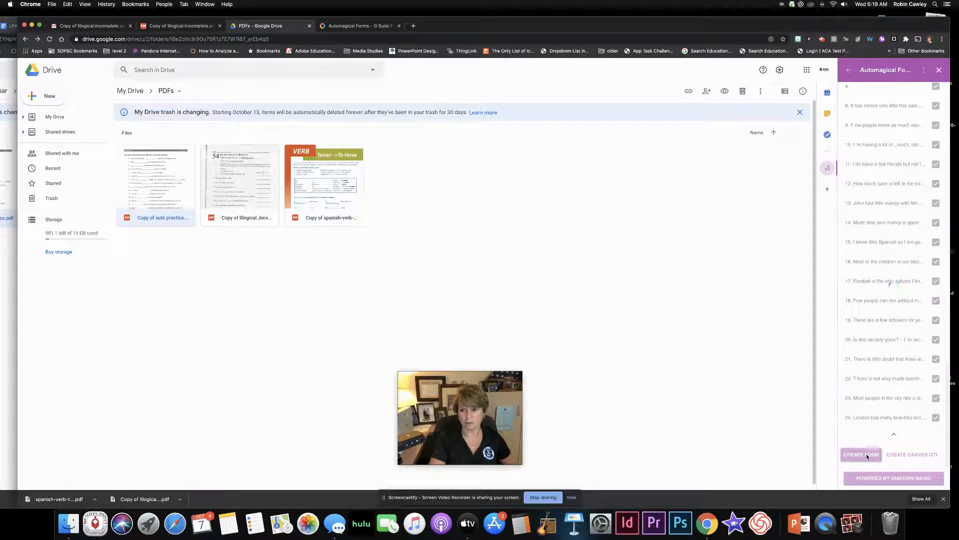
Step: Open the form made from the auto practice PDF to check it, and close it to return to the PDFs folder
click(667, 260)
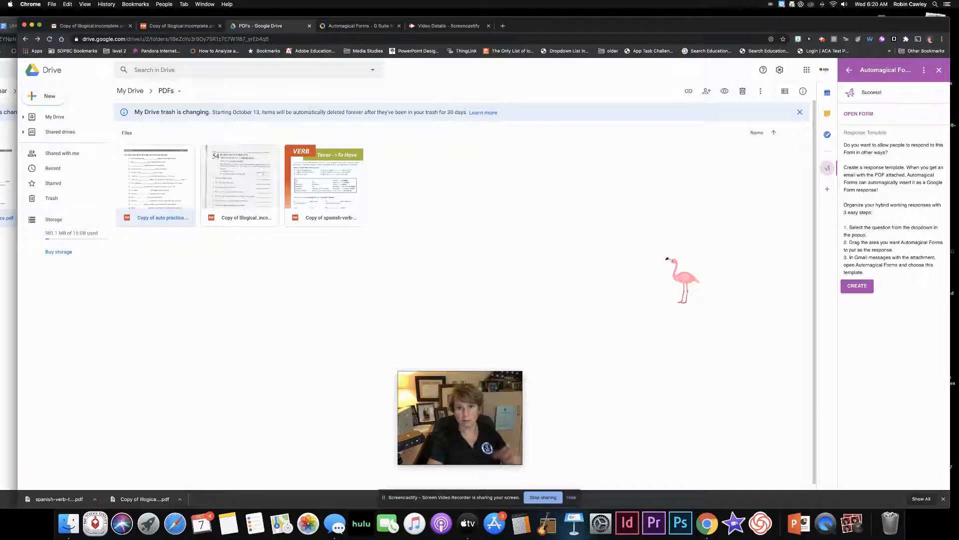
click(859, 114)
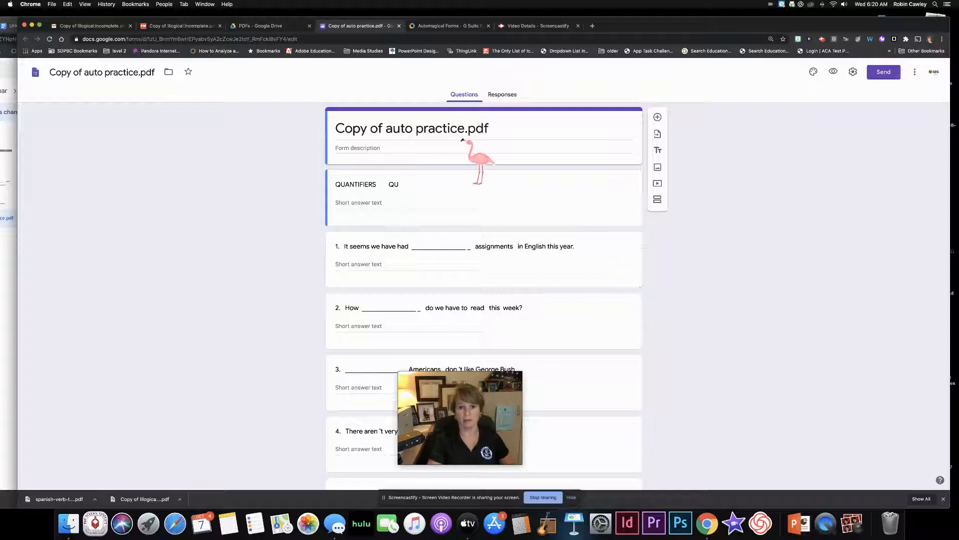
click(400, 26)
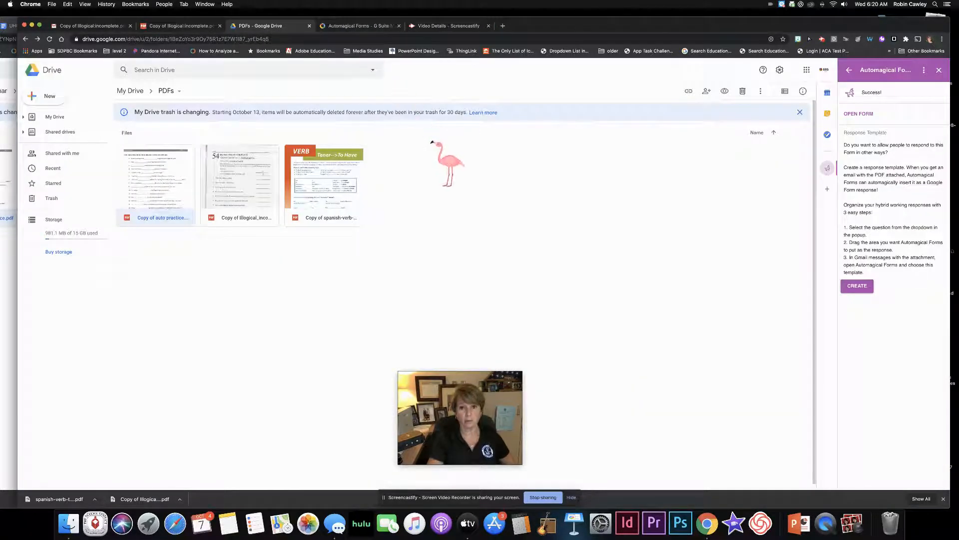
Step: Select the scanned "Copy of Illogical_incom..." PDF and allow Automagical Forms to access it
click(319, 176)
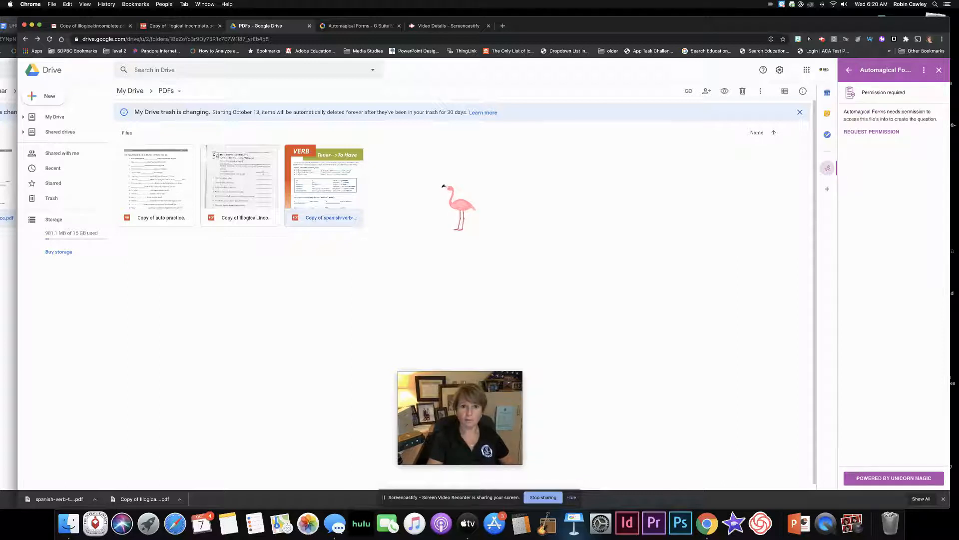
click(235, 185)
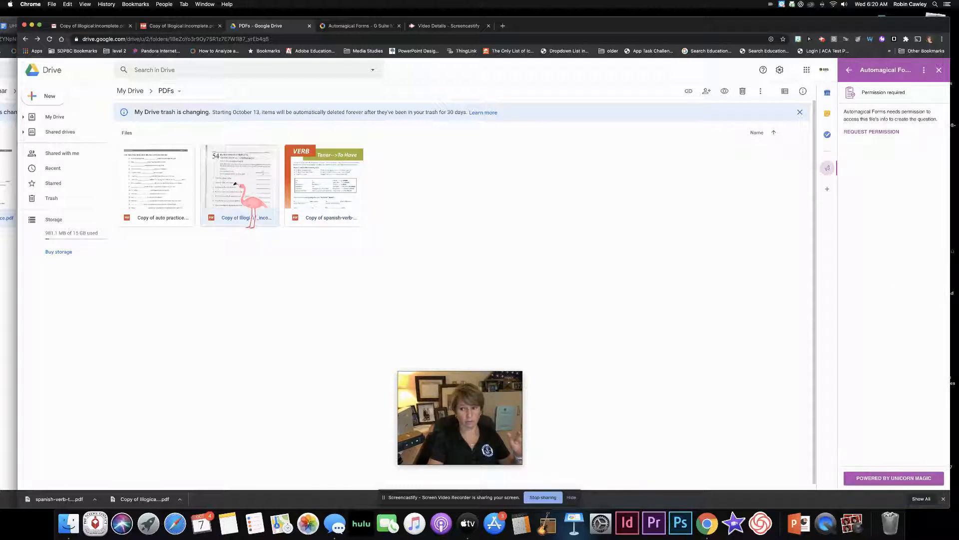
click(872, 132)
click(926, 298)
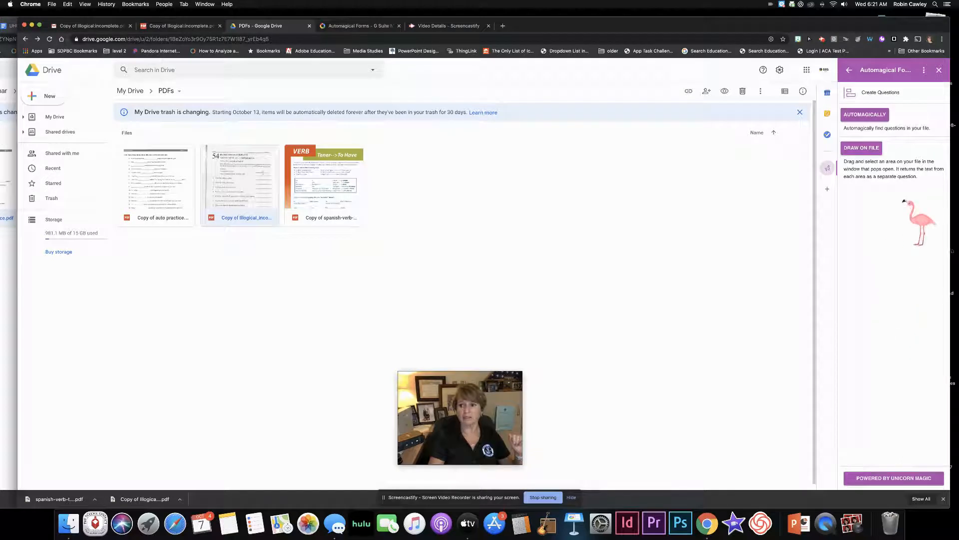
Step: Try to find questions automatically in the scanned PDF, expand its page preview, and return to the question creation options
click(865, 115)
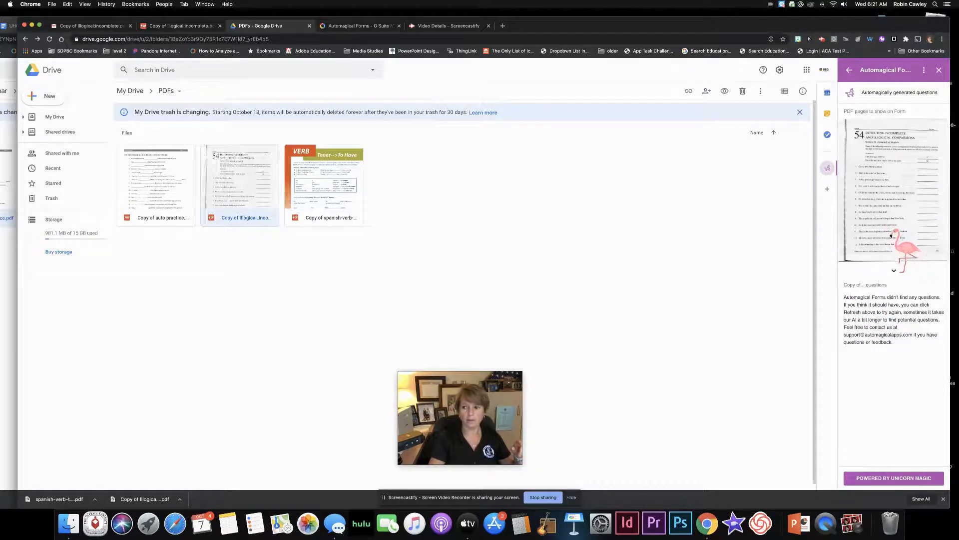
click(893, 270)
scroll(891, 274, down, 1)
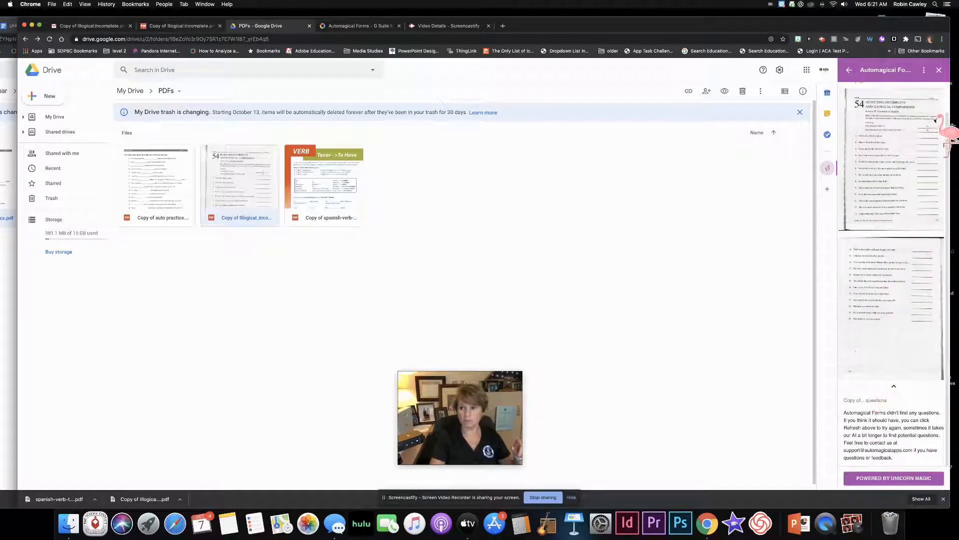
click(923, 70)
click(849, 70)
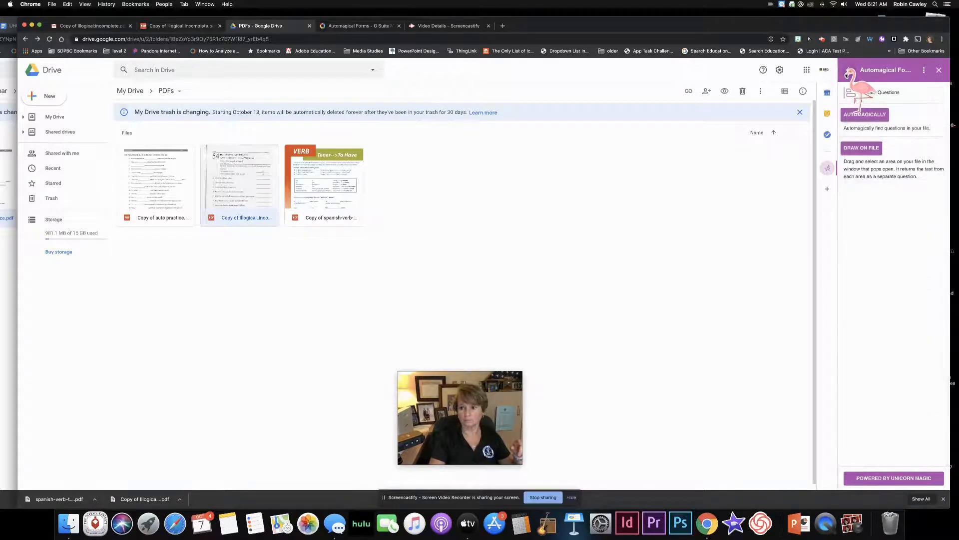
Step: Use Draw on File to mark separate selection areas around questions 1, 2 and 3 of the scanned worksheet
click(861, 148)
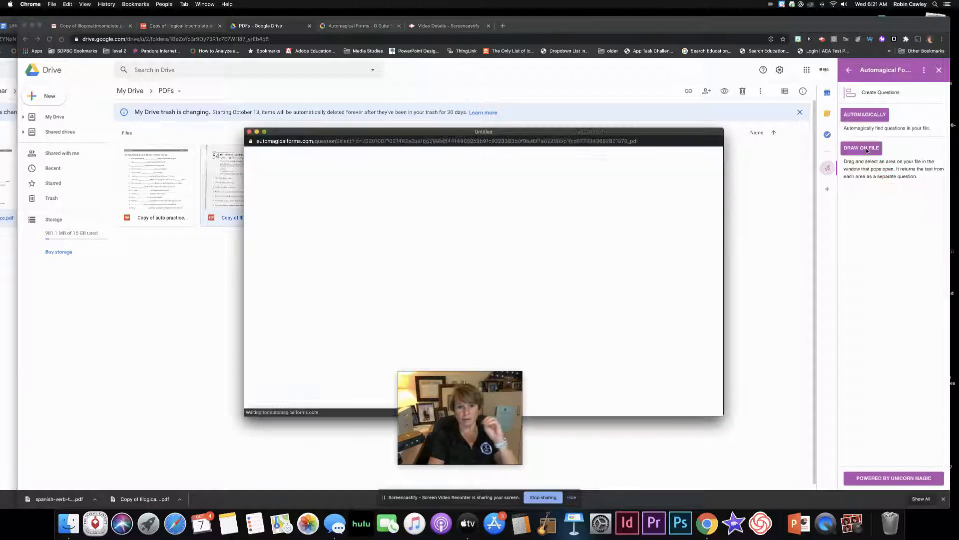
drag(444, 406, 727, 403)
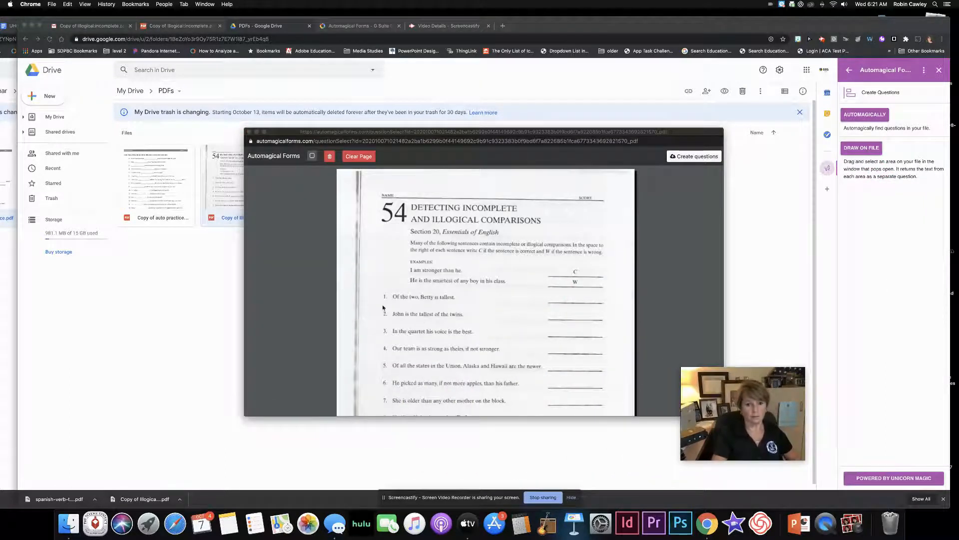
click(379, 289)
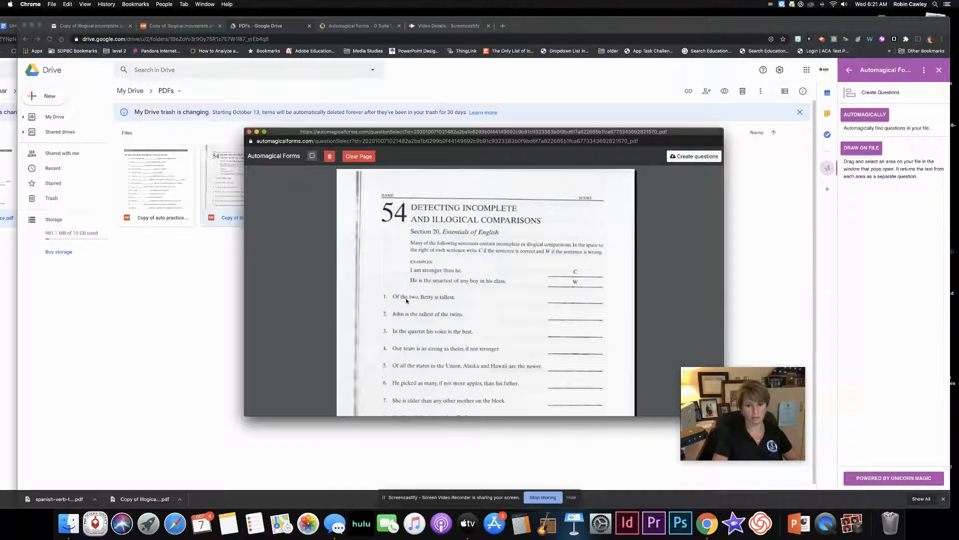
drag(385, 290, 606, 310)
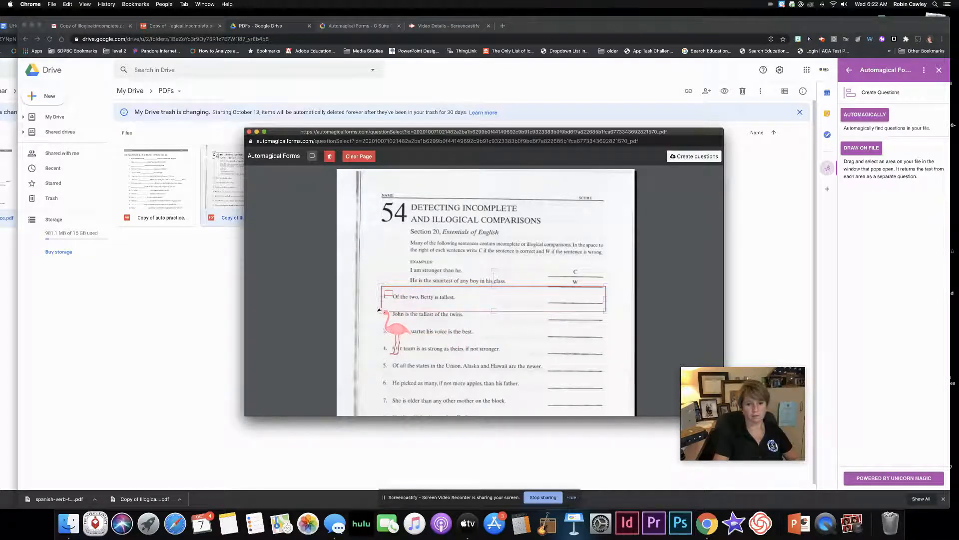
drag(381, 310, 606, 325)
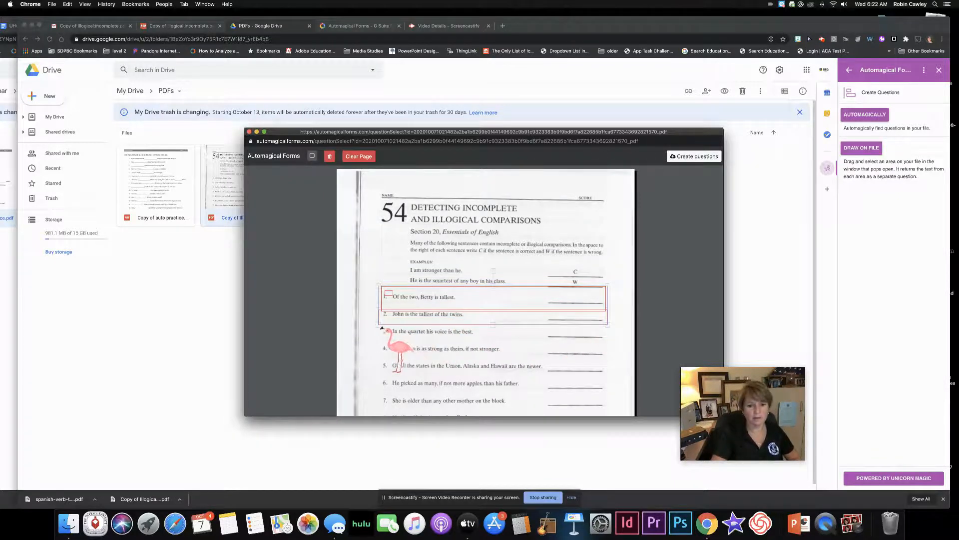
drag(380, 328, 613, 343)
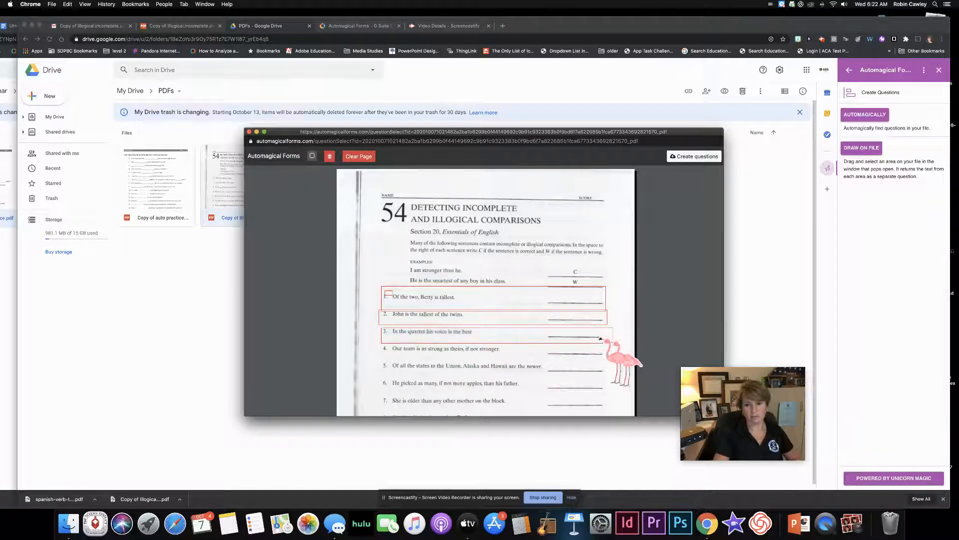
Step: Create questions from the three marked areas, generate a form from them and open it
click(690, 156)
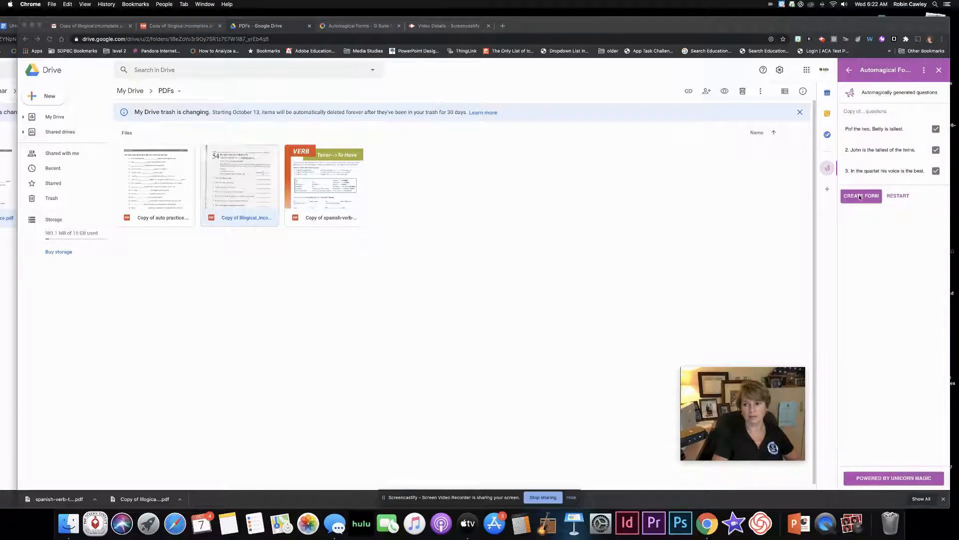
click(861, 196)
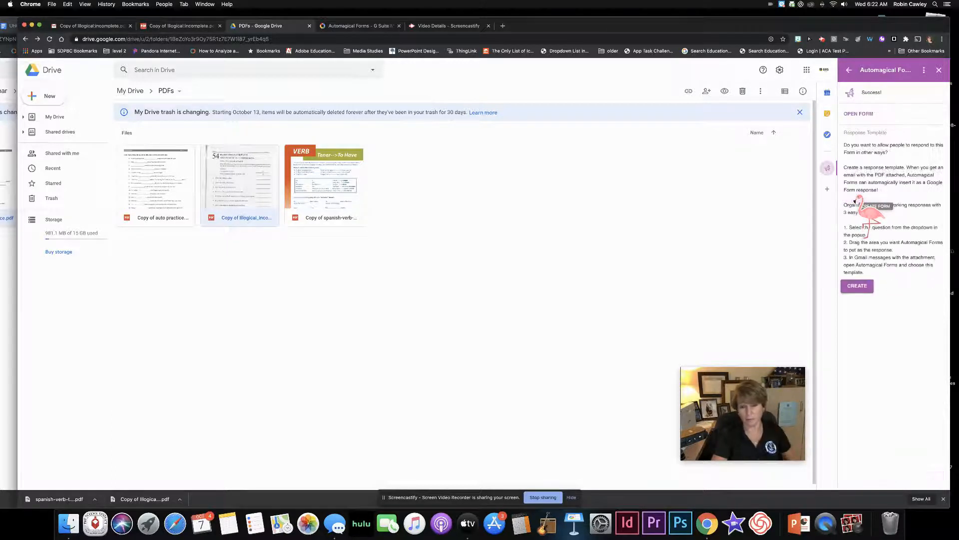
click(859, 114)
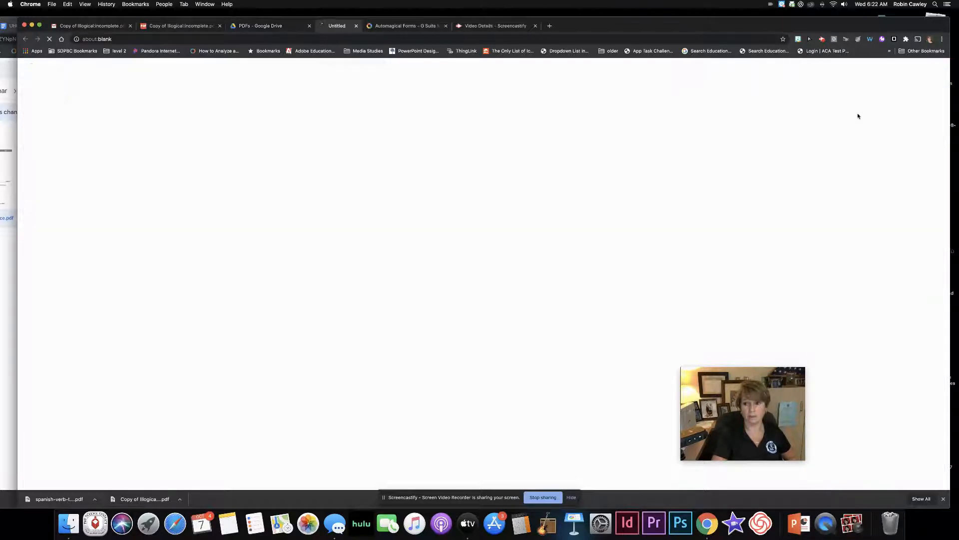